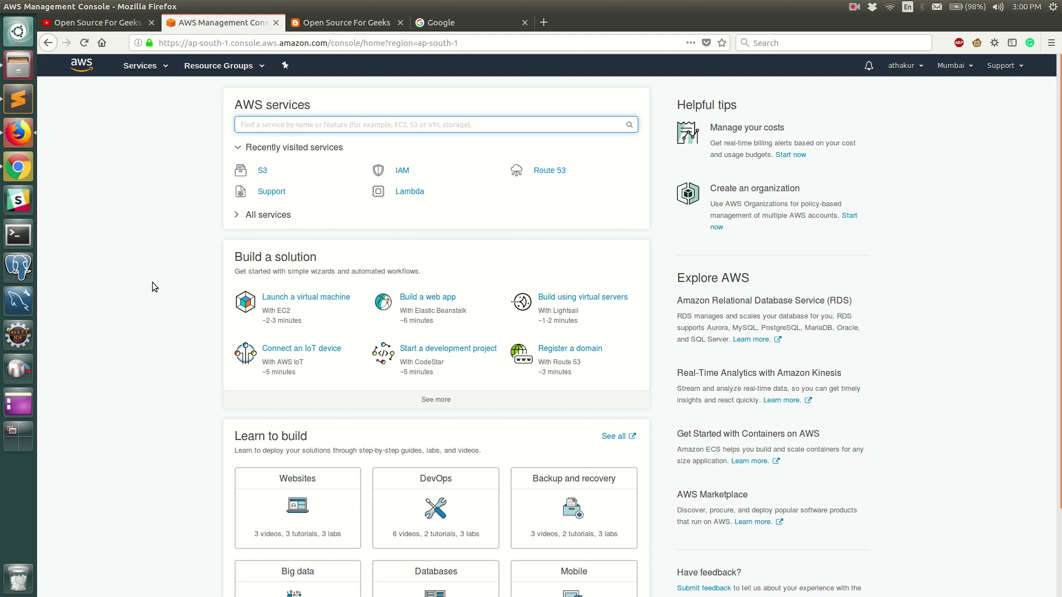
# Go from the console home to the Amazon S3 service via the Services menu
pyautogui.click(152, 66)
pyautogui.write('s3')
pyautogui.click(269, 131)
pyautogui.click(126, 197)
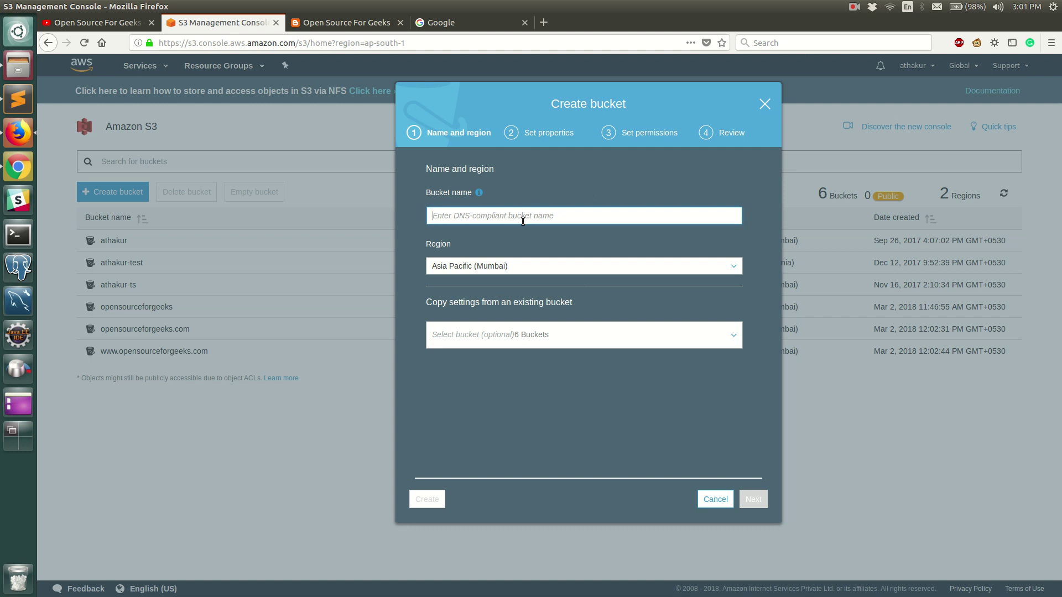
pyautogui.write('test')
pyautogui.click(754, 500)
pyautogui.click(524, 303)
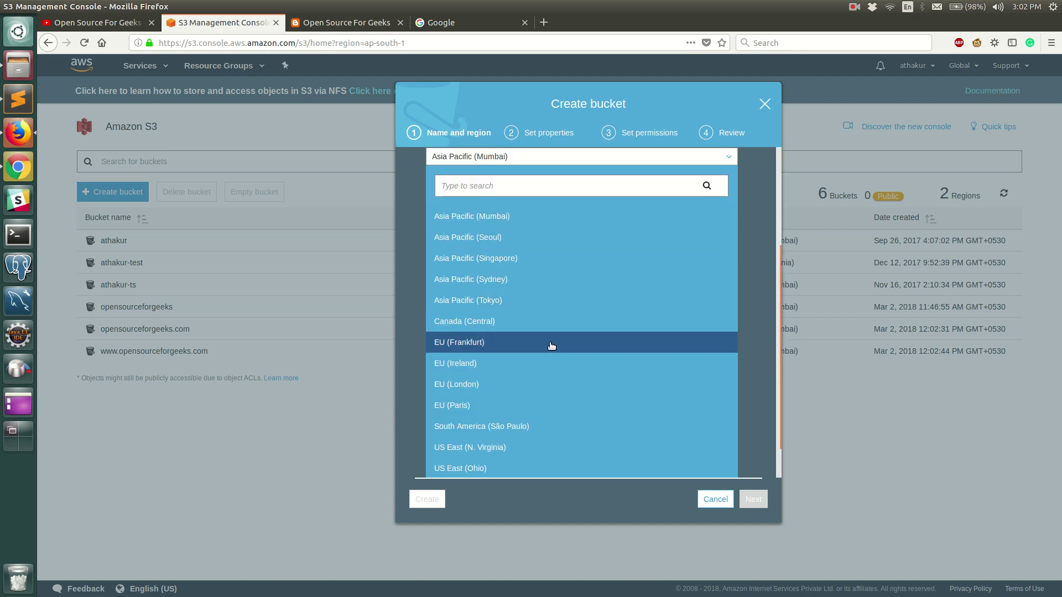
pyautogui.click(747, 293)
pyautogui.click(714, 500)
# View the Properties of the opensourceforgeeks bucket
pyautogui.click(147, 308)
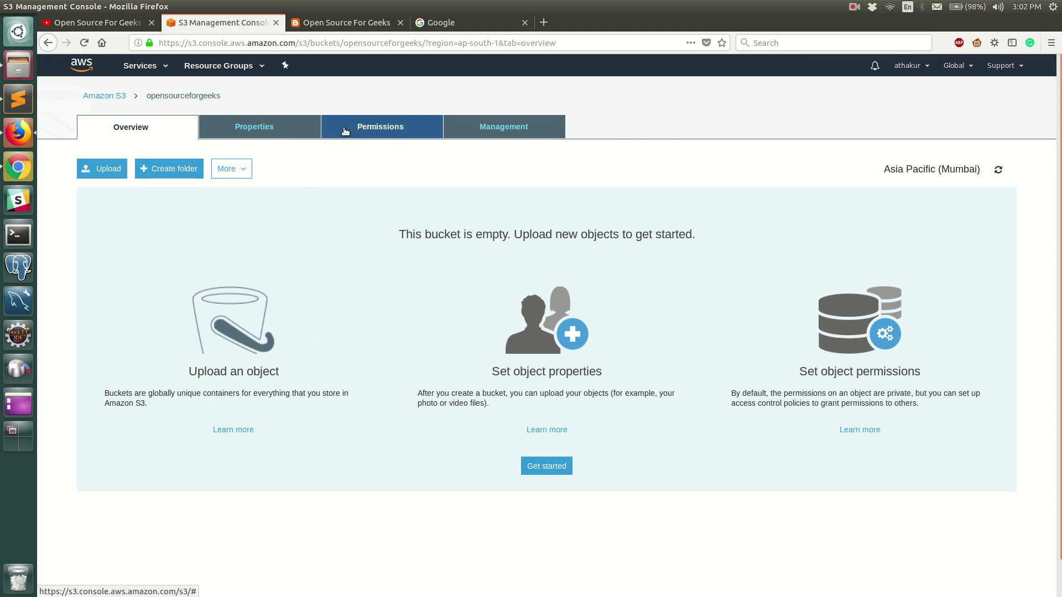
pyautogui.click(295, 127)
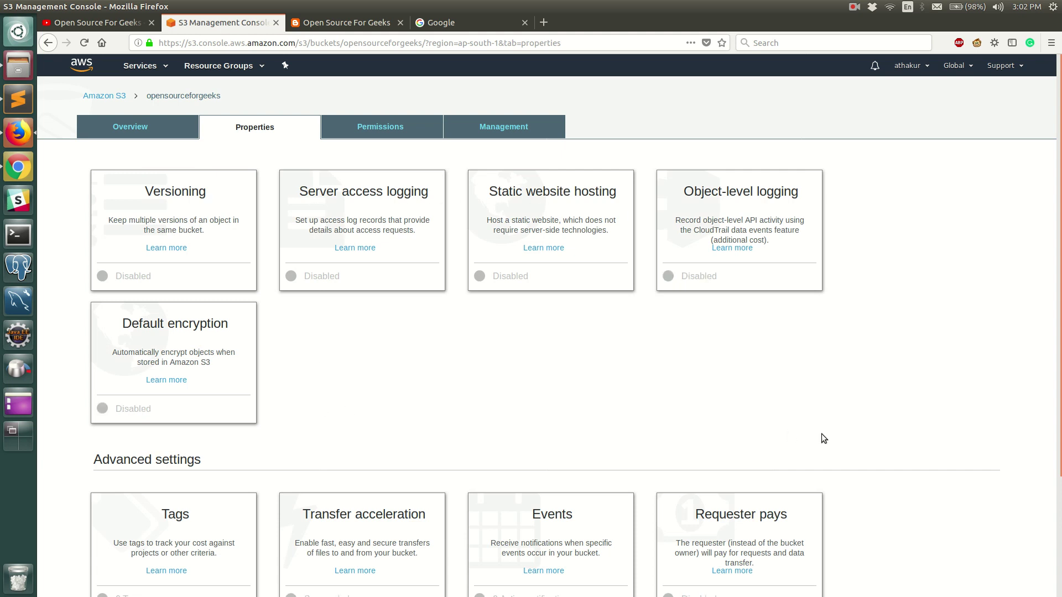
# Choose 'Use this bucket to host a website' in Static website hosting
pyautogui.click(571, 200)
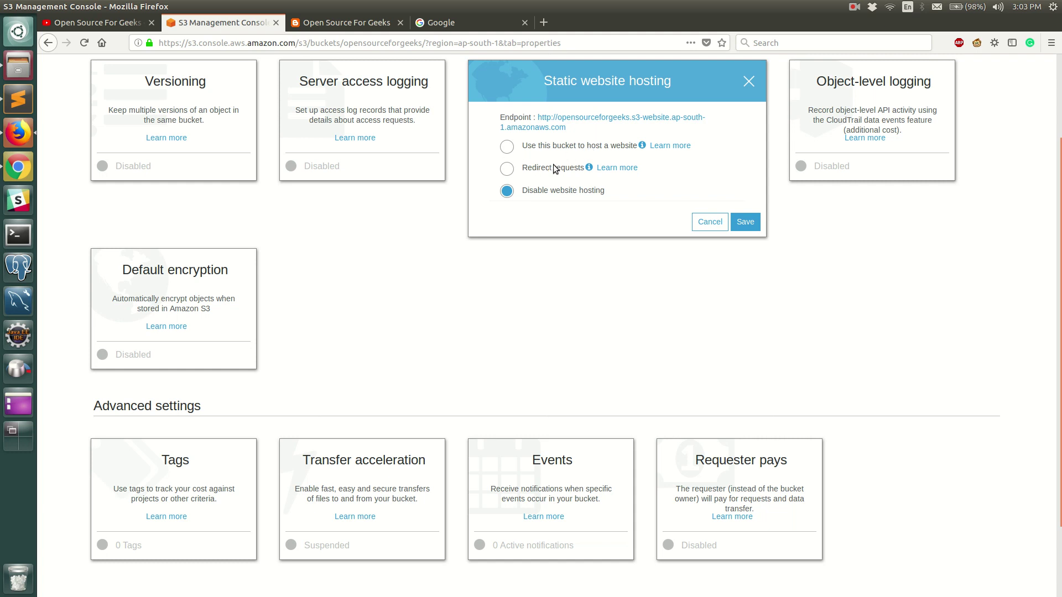
pyautogui.click(509, 147)
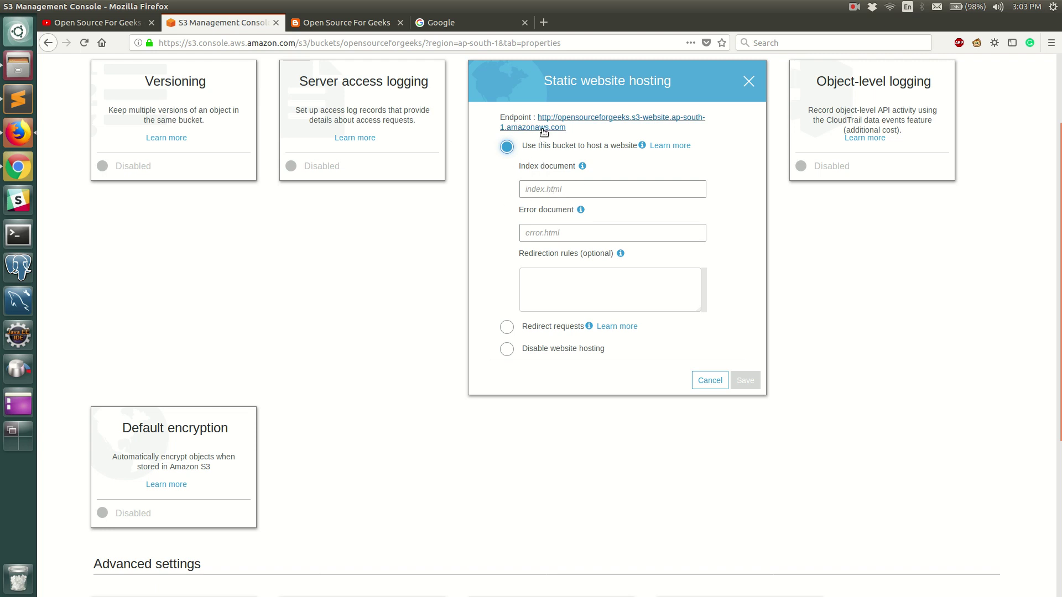
# Test the endpoint, then save hosting with index.html as index and error.html as error document
pyautogui.click(543, 127)
pyautogui.click(211, 24)
pyautogui.click(643, 187)
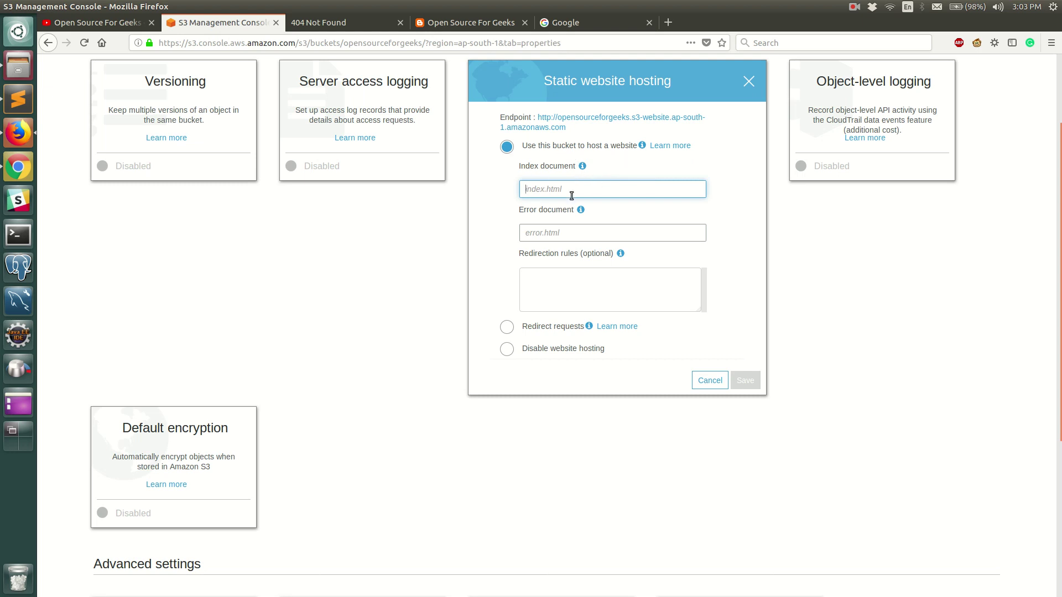
pyautogui.write('index.html')
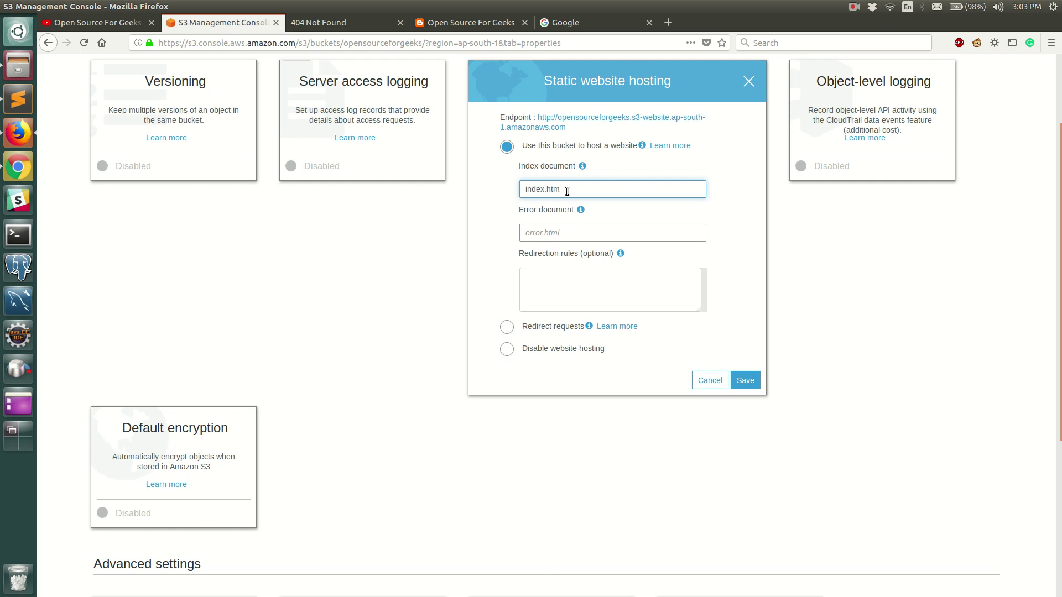
pyautogui.press('Tab')
pyautogui.write('error.html')
pyautogui.click(745, 379)
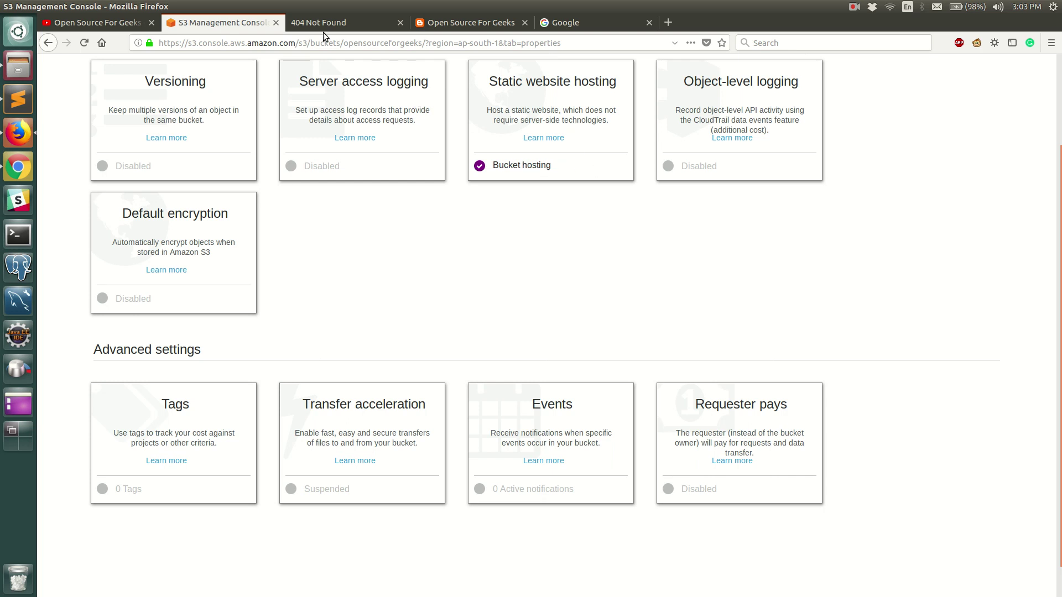
# Reload the website endpoint, which now returns 403 Forbidden, and return to the console
pyautogui.click(323, 25)
pyautogui.click(85, 44)
pyautogui.click(213, 25)
pyautogui.scroll(3, 564, 310)
# Open the local index.html and error.html from the AWS folder in Firefox
pyautogui.click(130, 126)
pyautogui.click(19, 64)
pyautogui.click(278, 61)
pyautogui.rightClick(279, 64)
pyautogui.moveTo(452, 99)
pyautogui.click(452, 99)
pyautogui.hotkey('alt', 'Tab')
pyautogui.click(189, 54)
pyautogui.rightClick(192, 55)
pyautogui.click(380, 89)
# Check the local Hello World! page and the custom Error! page in their tabs
pyautogui.click(709, 25)
pyautogui.click(838, 22)
# Upload the local index.html to the opensourceforgeeks bucket
pyautogui.click(235, 23)
pyautogui.click(109, 172)
pyautogui.click(607, 301)
pyautogui.click(331, 249)
pyautogui.press('Return')
pyautogui.click(424, 445)
# Upload error.html to the bucket and switch to the website endpoint tab
pyautogui.click(103, 201)
pyautogui.click(582, 302)
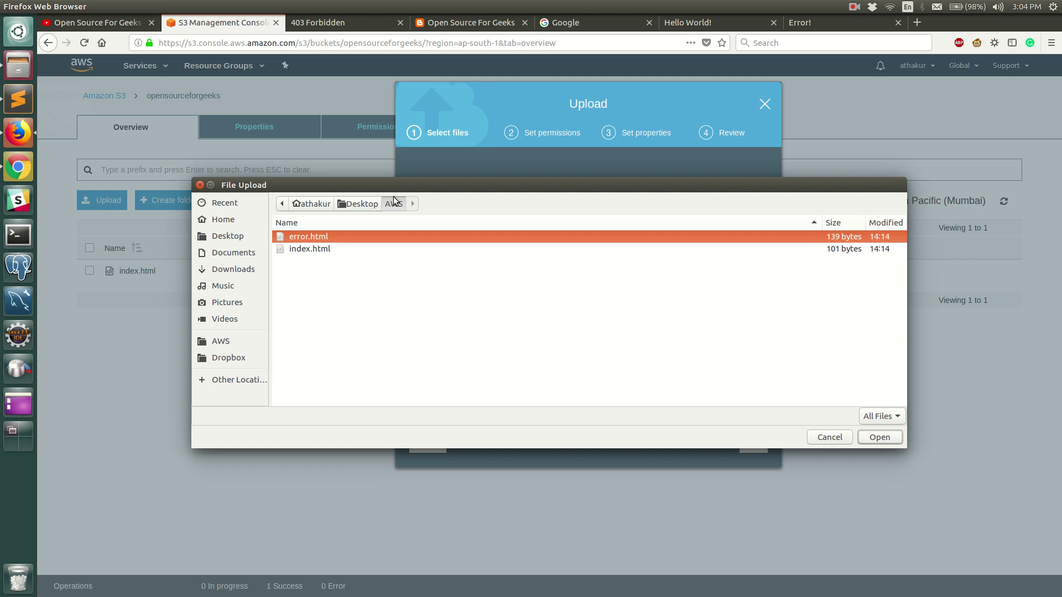
pyautogui.doubleClick(362, 238)
pyautogui.click(427, 446)
pyautogui.click(327, 21)
# Reload the endpoint, still 403 Forbidden with the error document failing, and return to the bucket
pyautogui.click(84, 42)
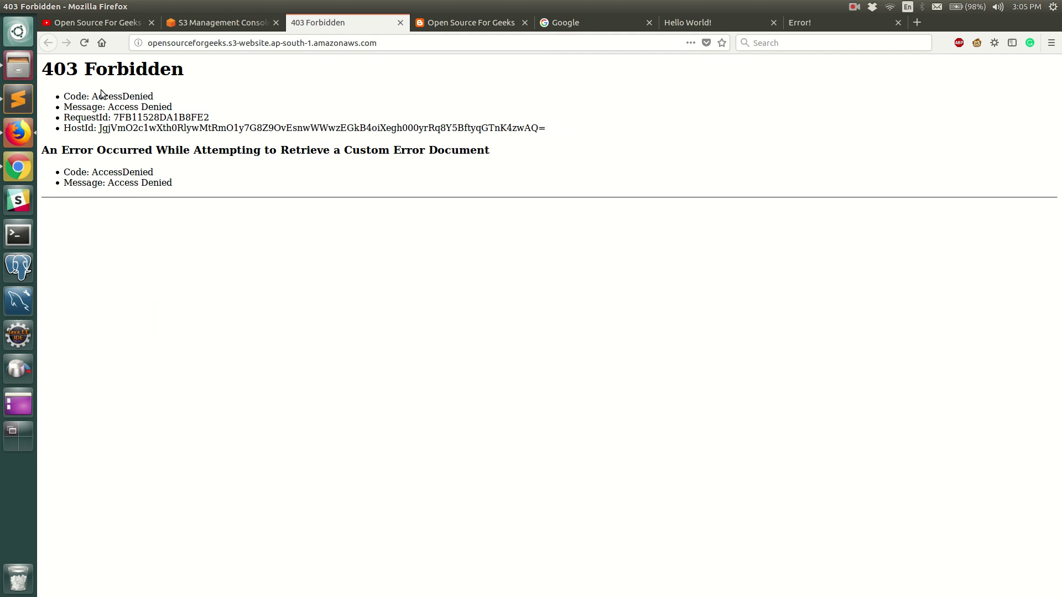
pyautogui.press('ctrl')
pyautogui.click(215, 23)
# Select both index.html and error.html and make them public via More > Make public
pyautogui.click(321, 24)
pyautogui.click(223, 24)
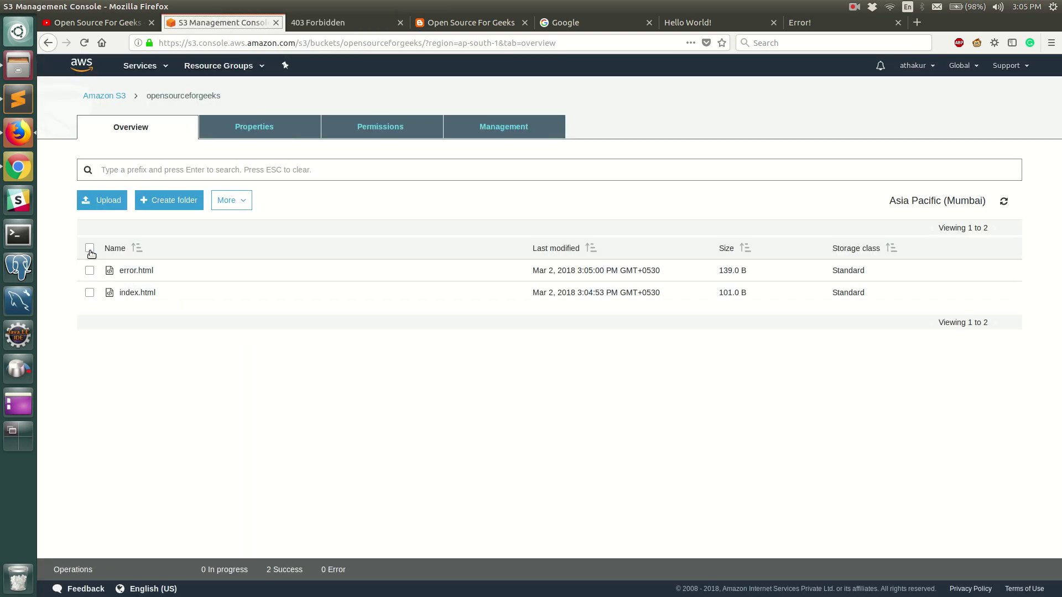
pyautogui.click(89, 248)
pyautogui.click(230, 200)
pyautogui.click(271, 466)
pyautogui.click(741, 449)
pyautogui.click(327, 21)
# Reload the endpoint, which now shows Hello World!, and return to the bucket overview
pyautogui.click(84, 42)
pyautogui.click(214, 23)
# Navigate to index.html's Permissions section in the bucket
pyautogui.click(89, 248)
pyautogui.click(90, 292)
pyautogui.click(135, 294)
pyautogui.click(180, 163)
pyautogui.click(254, 158)
# Remove Everyone's Read object access from index.html and save, making it private
pyautogui.click(98, 402)
pyautogui.click(1007, 558)
pyautogui.click(333, 26)
# Confirm the site serves error.html, then restore Everyone's Read object access on index.html
pyautogui.click(86, 40)
pyautogui.click(226, 26)
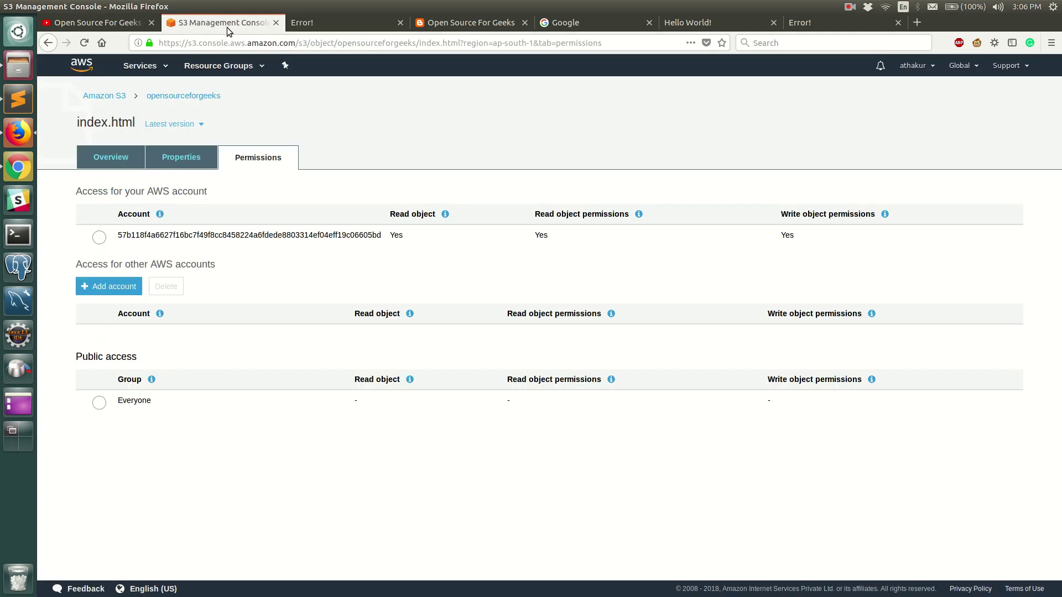
pyautogui.click(99, 402)
pyautogui.click(791, 228)
pyautogui.click(1006, 558)
# Verify the site shows Hello World! again and return to the bucket overview
pyautogui.click(333, 23)
pyautogui.click(84, 42)
pyautogui.click(208, 22)
pyautogui.click(178, 97)
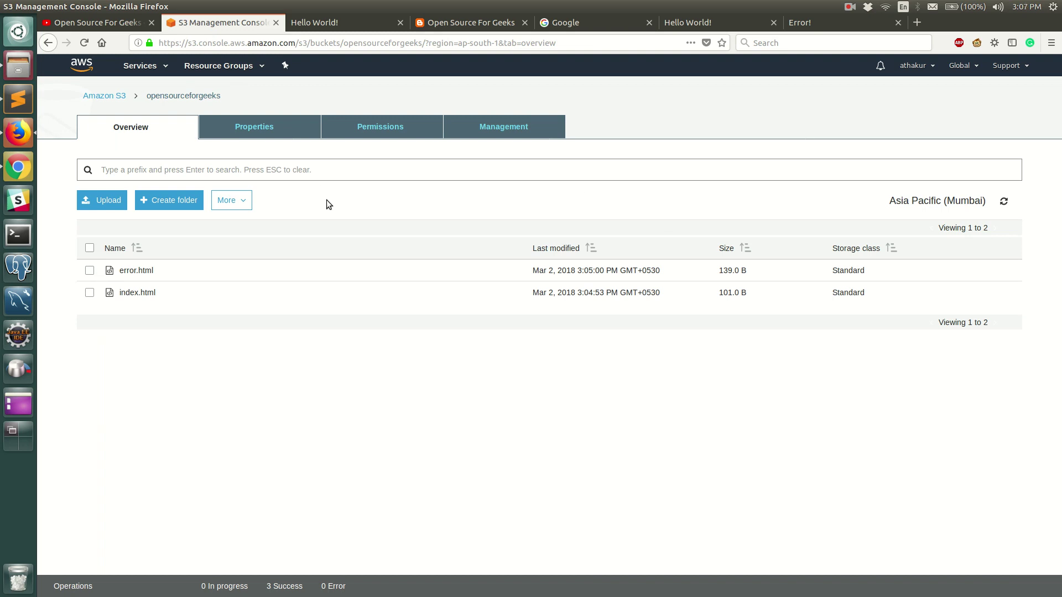
# Check the live Hello World! site, then return to the Amazon S3 bucket list
pyautogui.click(326, 25)
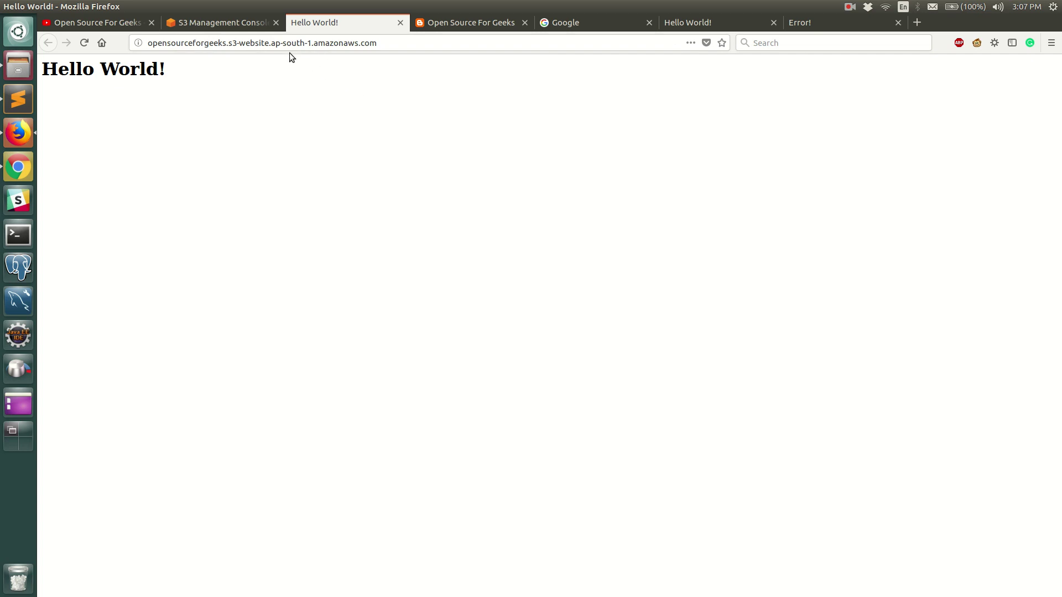
pyautogui.click(238, 23)
pyautogui.click(105, 96)
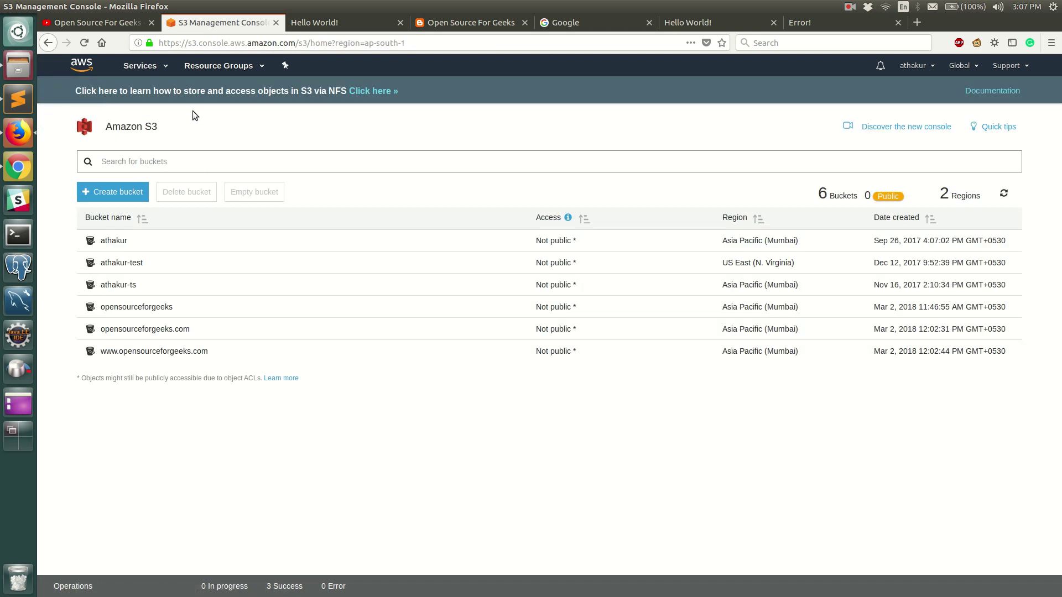